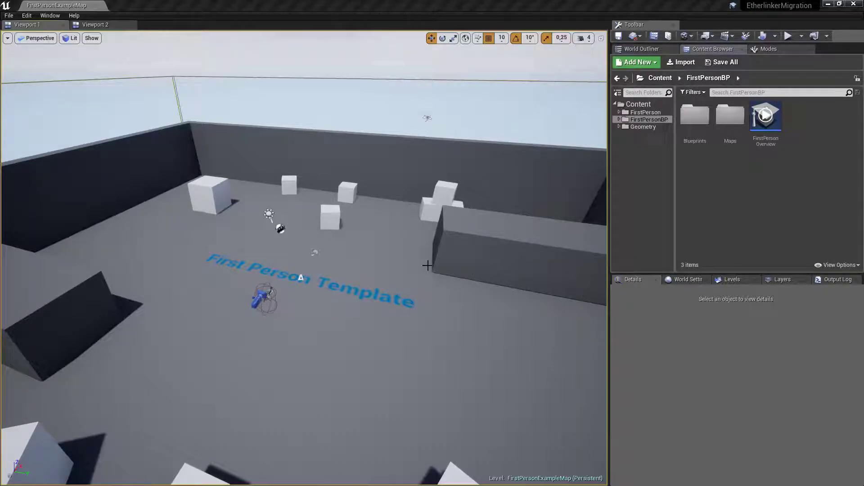
- Close the editor and create a new Plugins folder in the EtherlinkerMigration project
right_drag(419, 265, 451, 253)
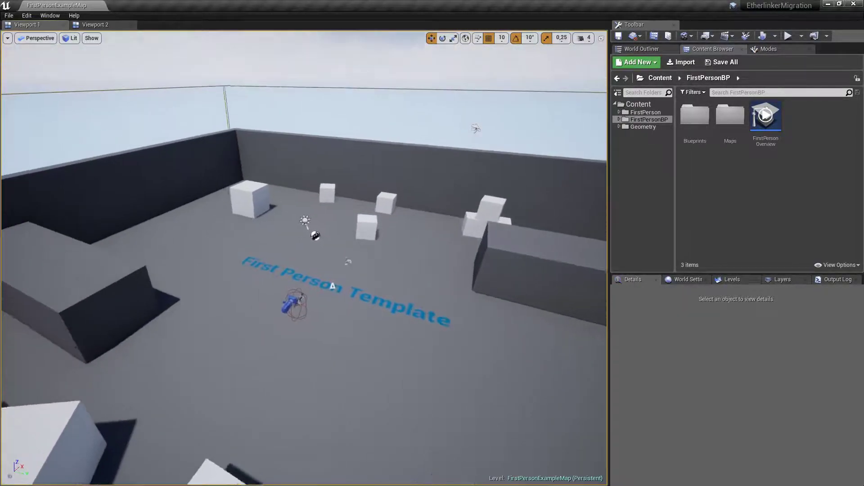
click(853, 5)
right_click(165, 251)
mouse_move(61, 399)
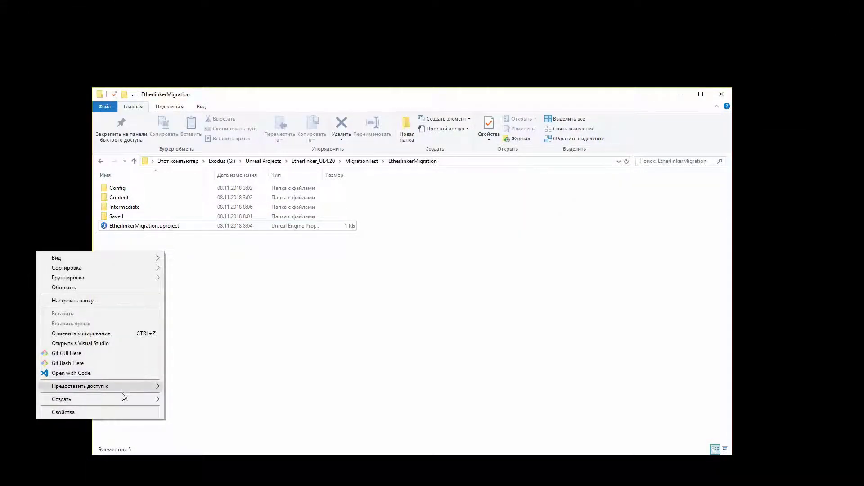
click(207, 308)
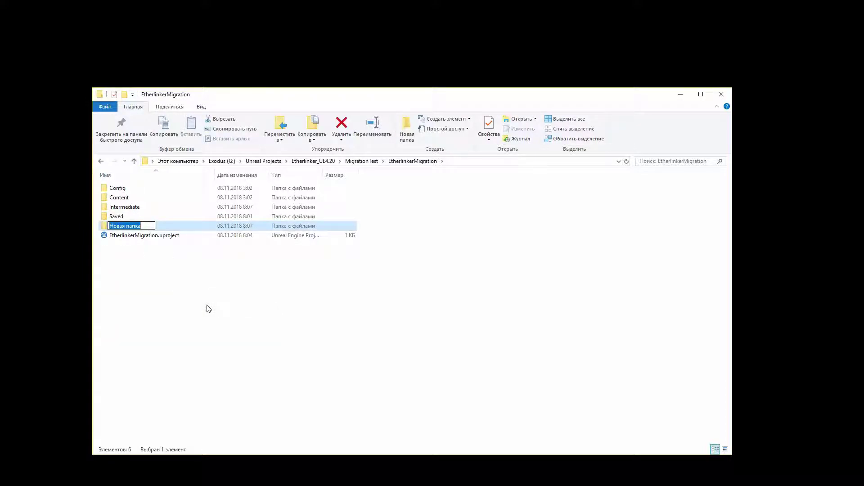
text(Plugins)
key(Return)
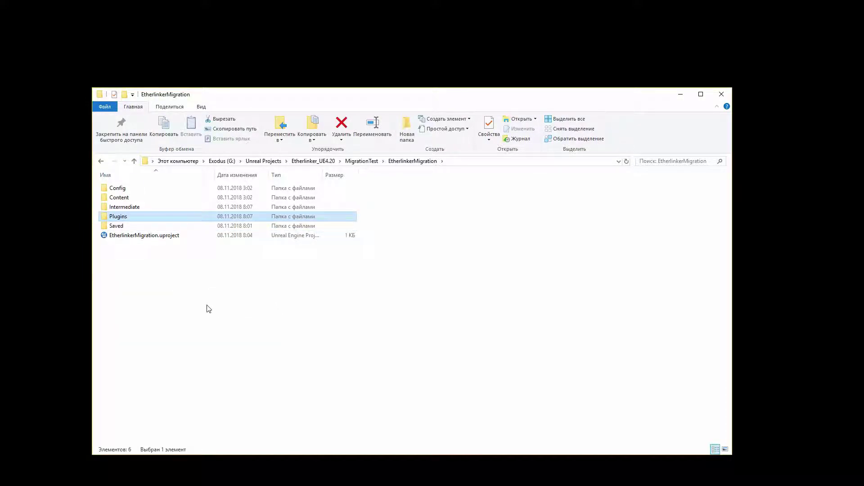
- Select the Etherlinker plugin folder inside EtherlinkerExampleProject's Plugins folder for copying
click(312, 161)
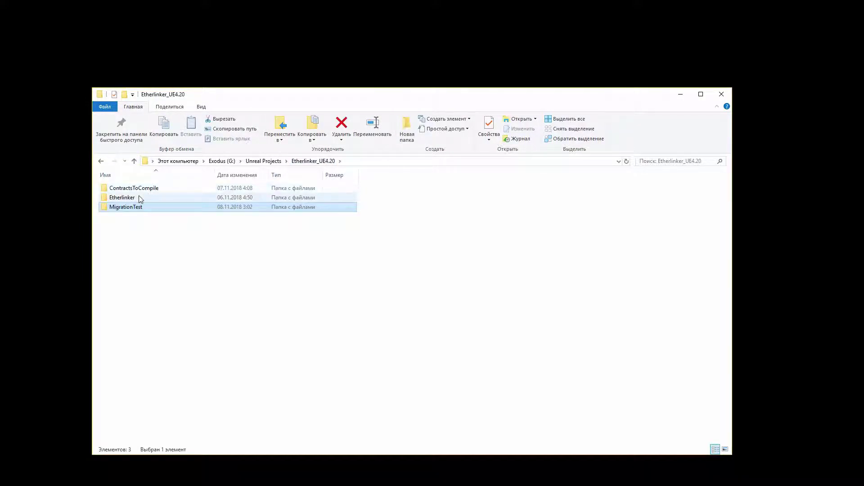
double_click(139, 198)
double_click(115, 235)
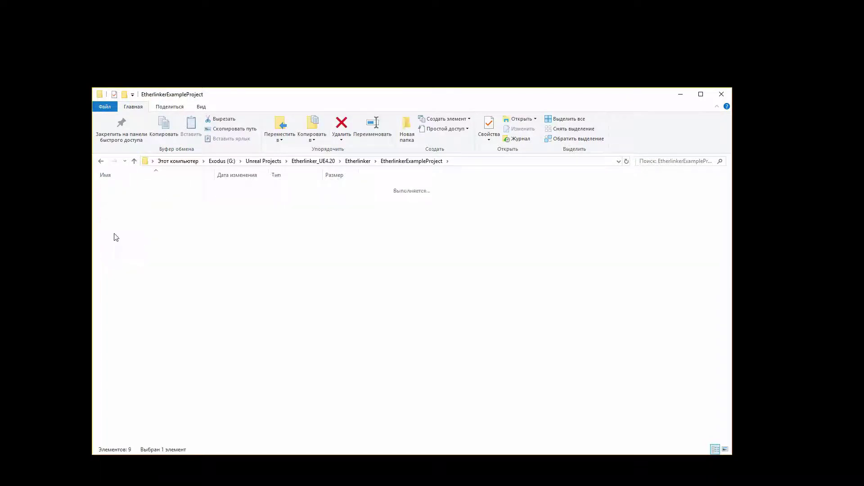
click(119, 190)
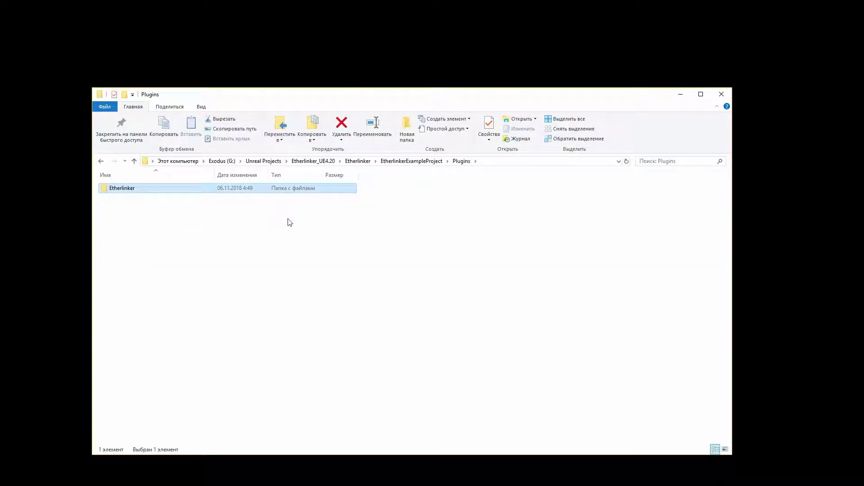
- Paste the Etherlinker plugin into EtherlinkerMigration's new Plugins folder
click(329, 161)
double_click(139, 206)
click(138, 195)
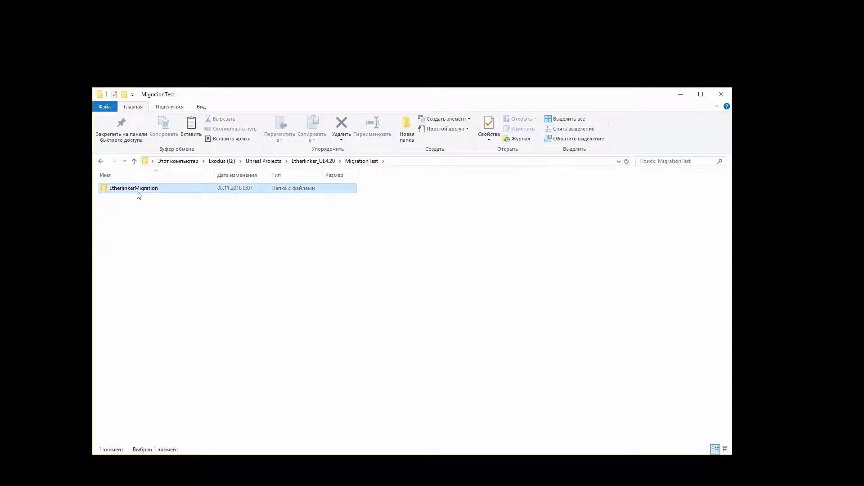
double_click(138, 195)
double_click(131, 217)
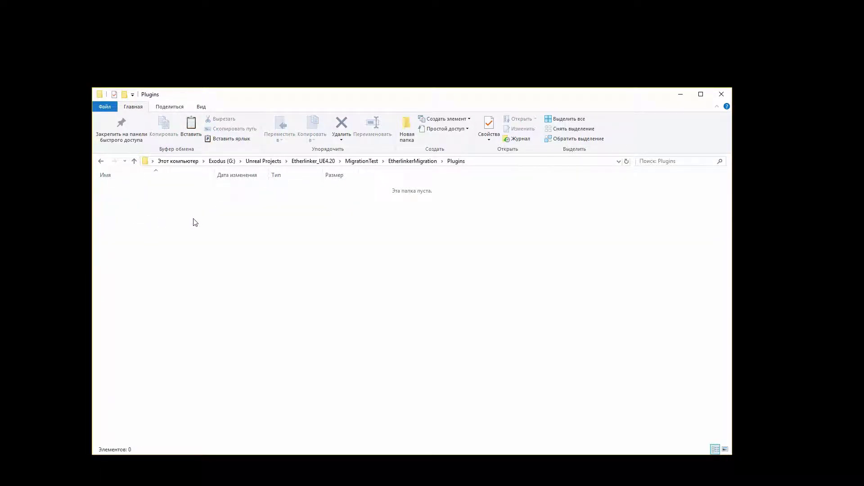
key(ctrl+v)
click(399, 162)
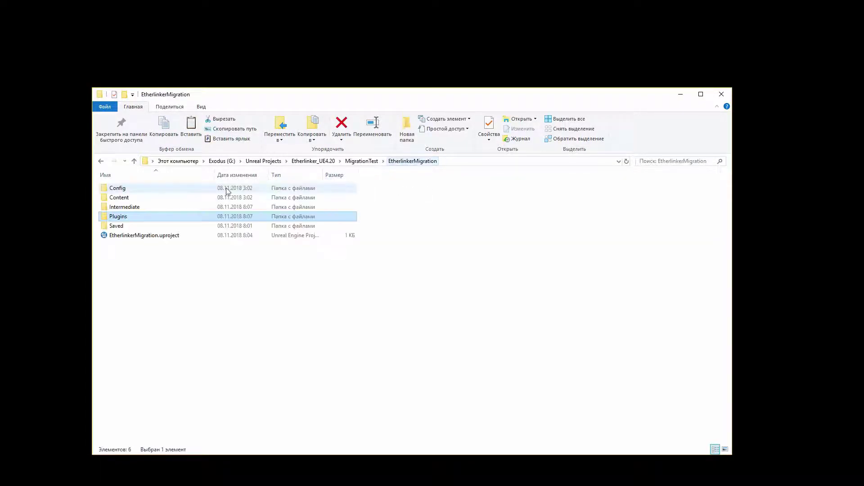
- Open the migration project's Config/DefaultEngine.ini in Notepad++
double_click(172, 189)
click(144, 207)
right_click(144, 207)
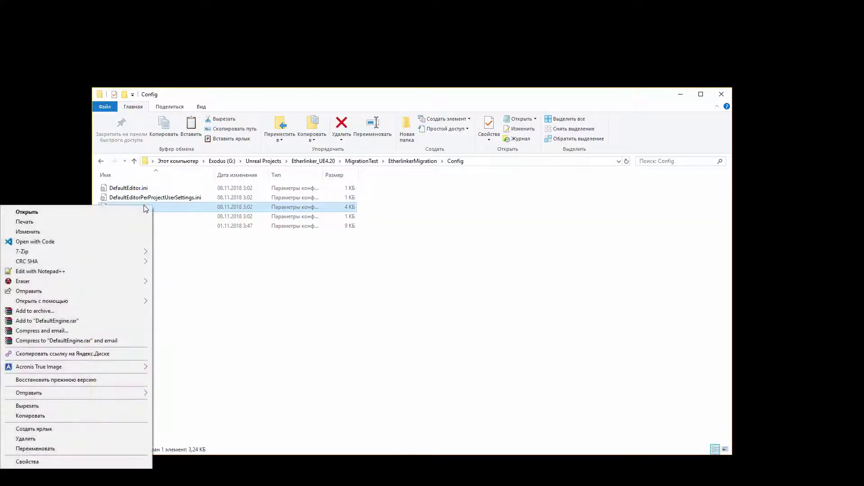
click(47, 272)
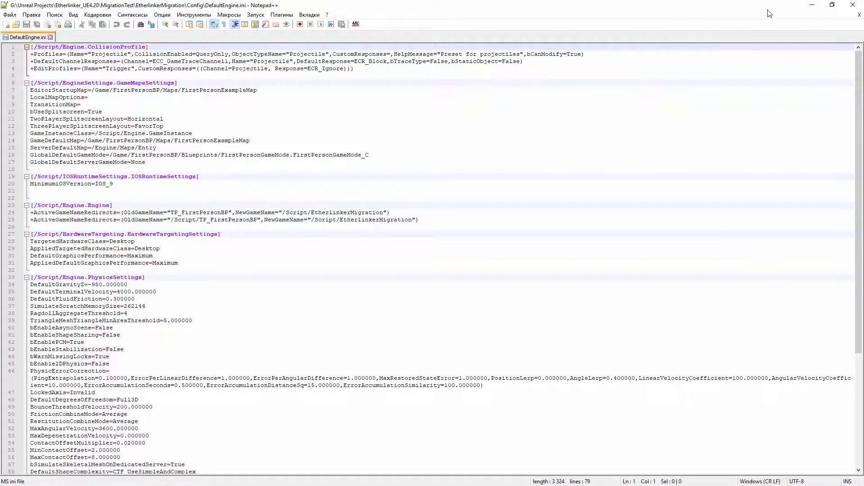
click(812, 4)
- Open EtherlinkerExampleProject's Config/DefaultEngine.ini in Notepad++ as well
click(318, 162)
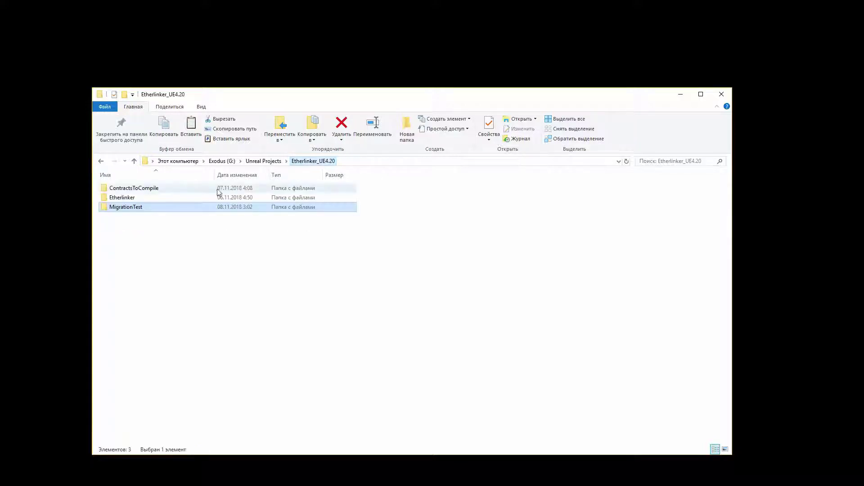
double_click(146, 197)
double_click(150, 192)
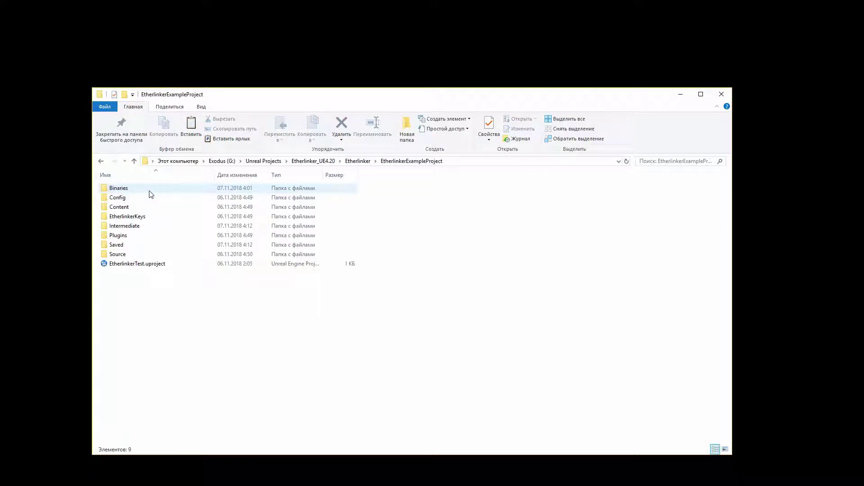
double_click(141, 199)
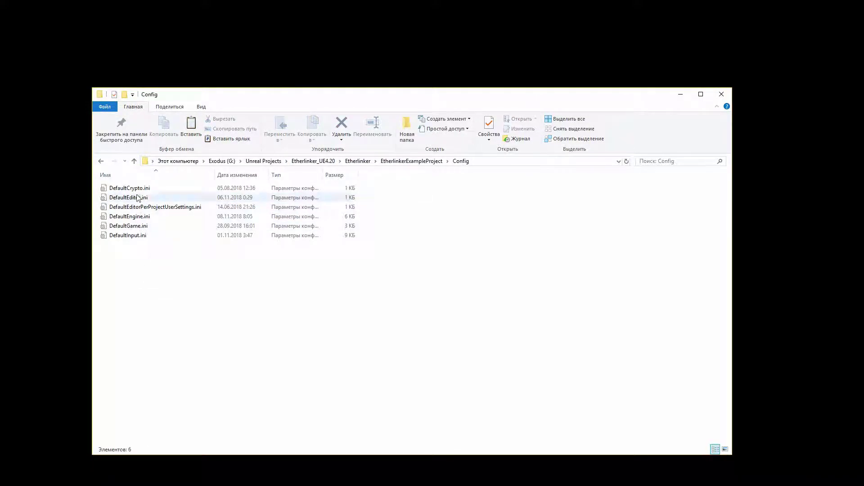
click(139, 218)
right_click(140, 218)
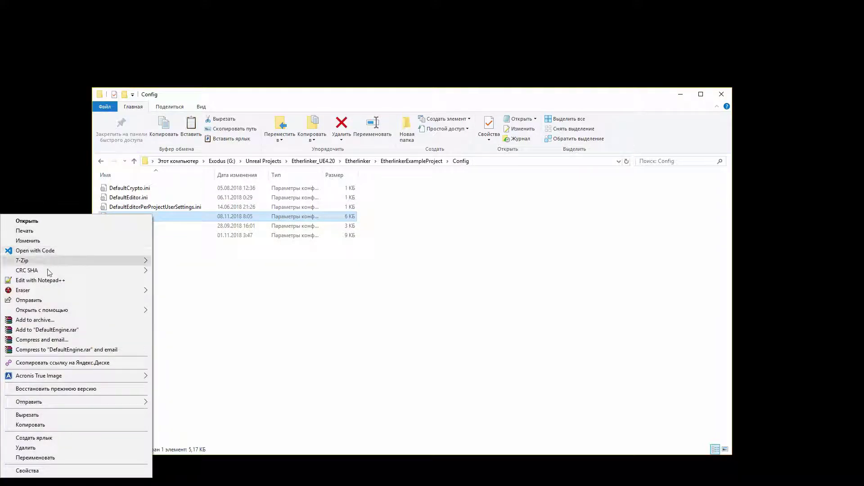
click(38, 281)
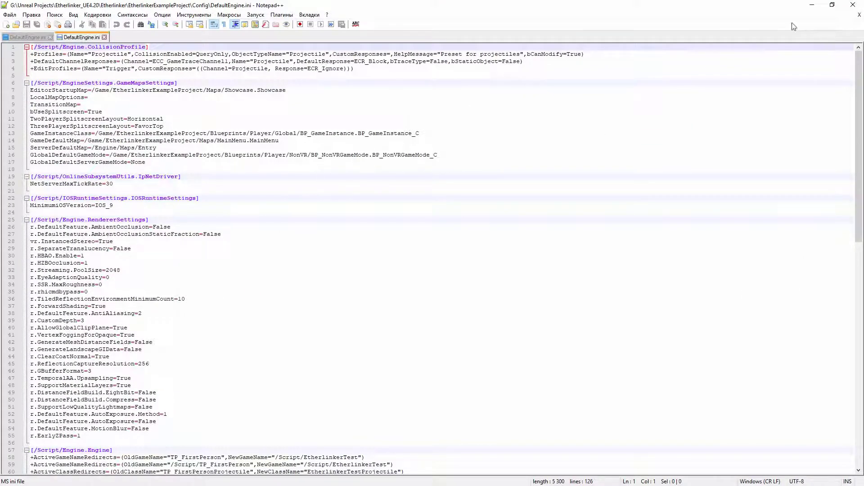
click(812, 5)
- Copy the example DefaultInput.ini into EtherlinkerMigration's Config folder, replacing the existing file
click(128, 236)
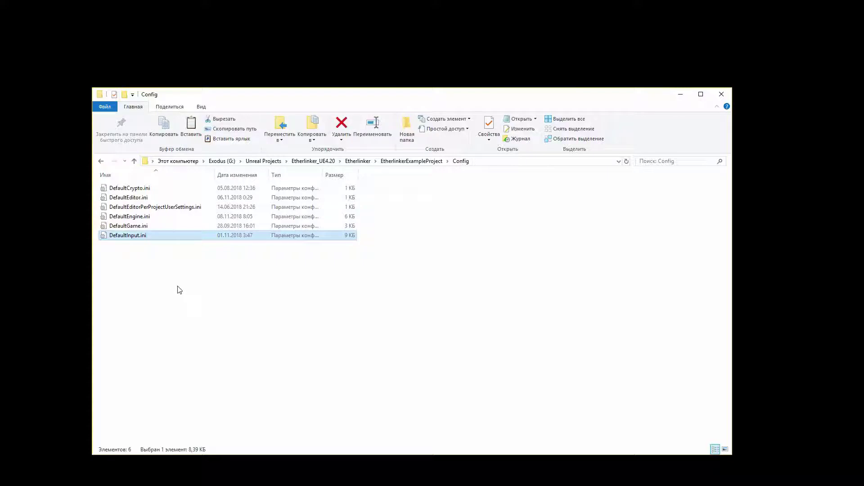
click(314, 161)
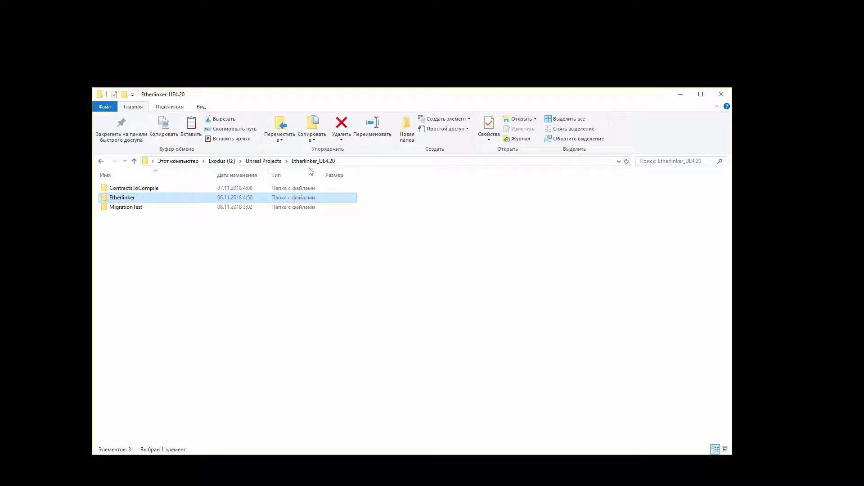
double_click(180, 207)
click(157, 192)
double_click(158, 193)
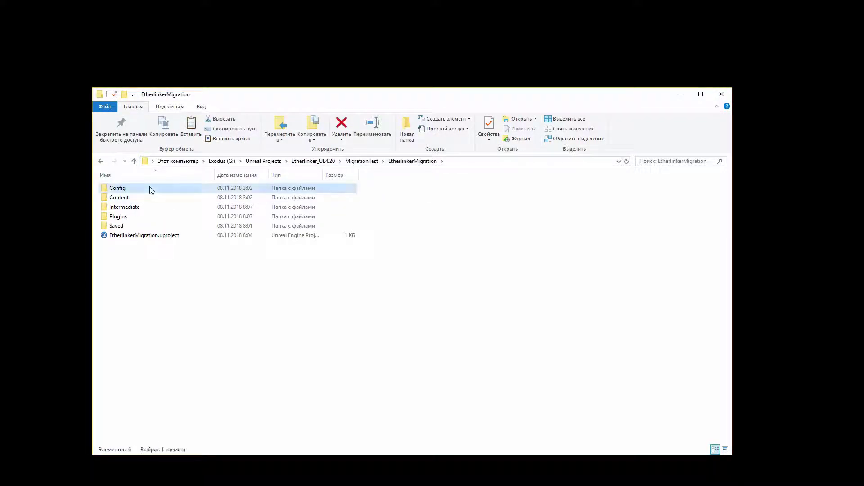
double_click(151, 187)
key(ctrl+v)
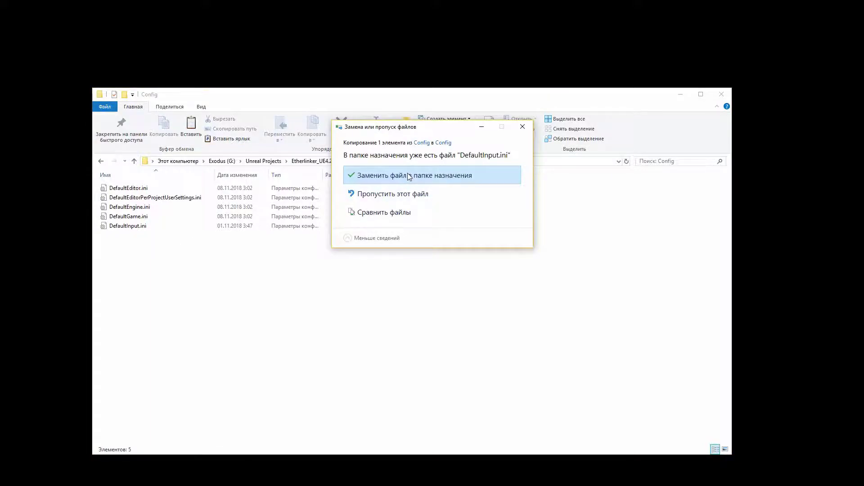
click(409, 176)
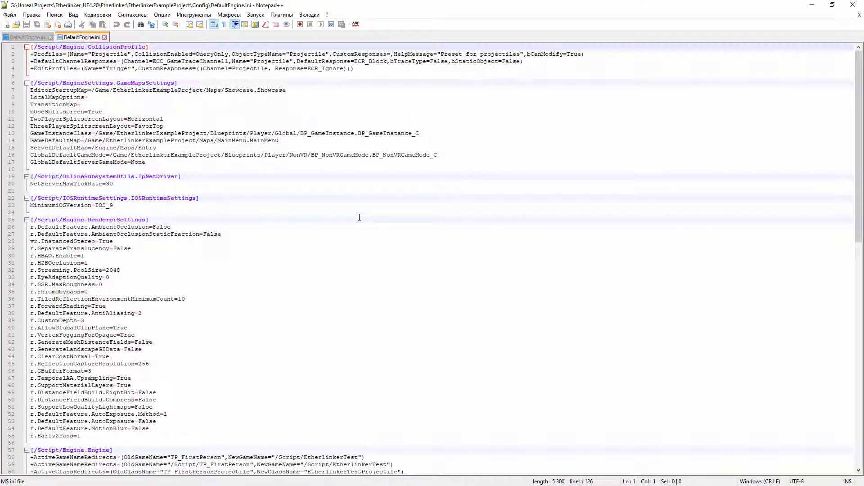
- Copy the example's RendererSettings section (lines 25–54) into the migration DefaultEngine.ini at line 22
click(356, 220)
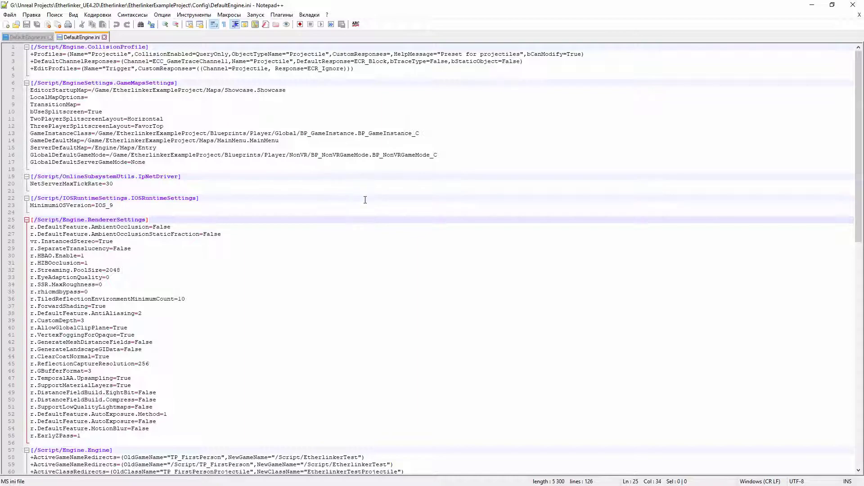
scroll(250, 178, down, 1)
scroll(137, 236, down, 3)
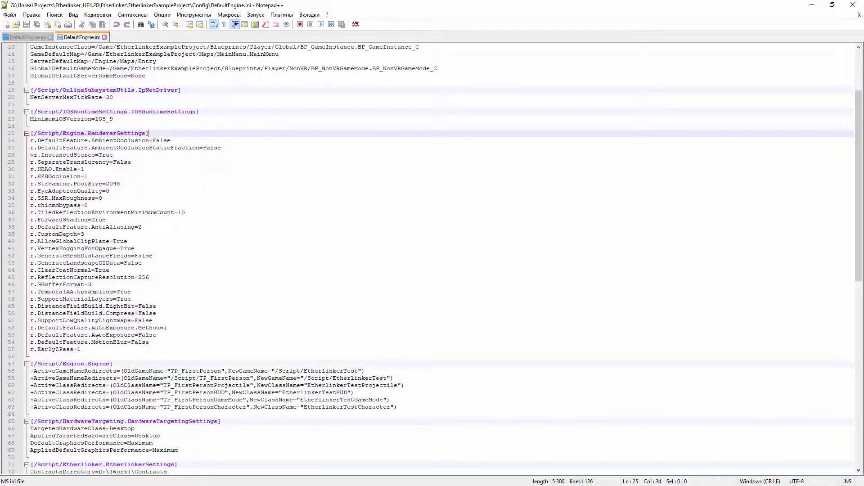
drag(88, 349, 4, 137)
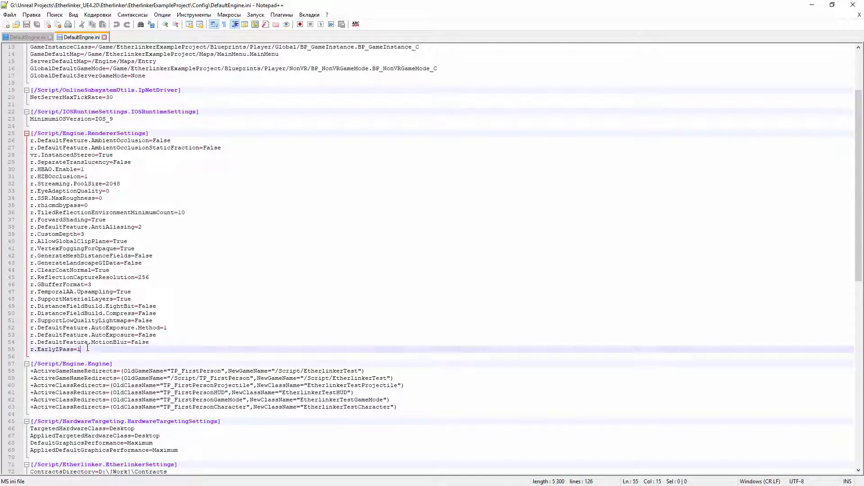
click(31, 37)
click(73, 197)
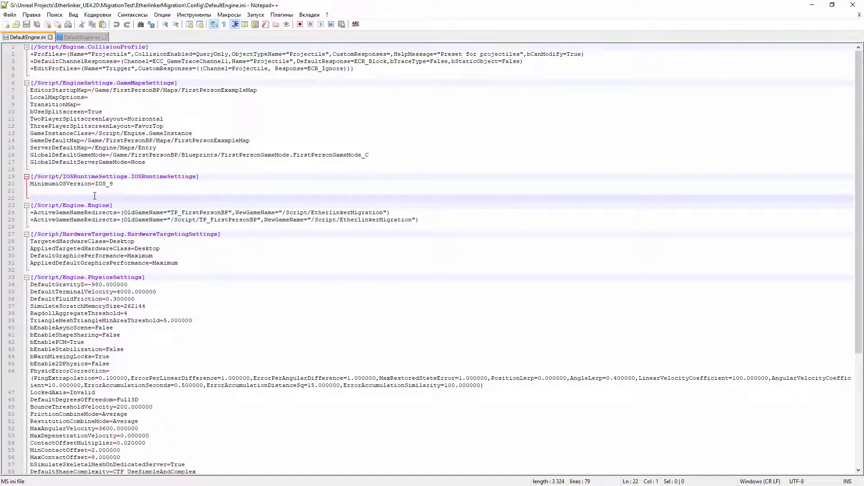
text([/Script/Engine.RendererSettings] r.DefaultFeature.AmbientOcclusion=False r.DefaultFeature.AmbientOcclusionStaticFraction=False vr.InstancedStereo=True r.SeparateTranslucency=False r.HBAO.Enable=1 r.HZBOcclusion=1 r.Streaming.PoolSize=2048 r.EyeAdaptationQuality=0 r.SSR.MaxRoughness=0 r.rhicmdbypass=0 r.TiledReflectionEnvironmentMinimumCount=10 r.ForwardShading=True r.DefaultFeature.AntiAliasing=2 r.CustomDepth=3 r.AllowGlobalClipPlane=True r.VertexFoggingForOpaque=True r.GenerateMeshDistanceFields=False r.GenerateLandscapeGIData=False r.ClearCoatNormal=True r.ReflectionCaptureResolution=256 r.GBufferFormat=3 r.TemporalAA.Upsampling=True r.SupportMaterialLayers=True r.DistanceFieldBuild.EightBit=False r.DistanceFieldBuild.Compress=False r.SupportLowQualityLightmaps=False r.DefaultFeature.AutoExposure.Method=1 r.DefaultFeature.AutoExposure=False r.DefaultFeature.MotionBlur=False r.EarlyZPass=1)
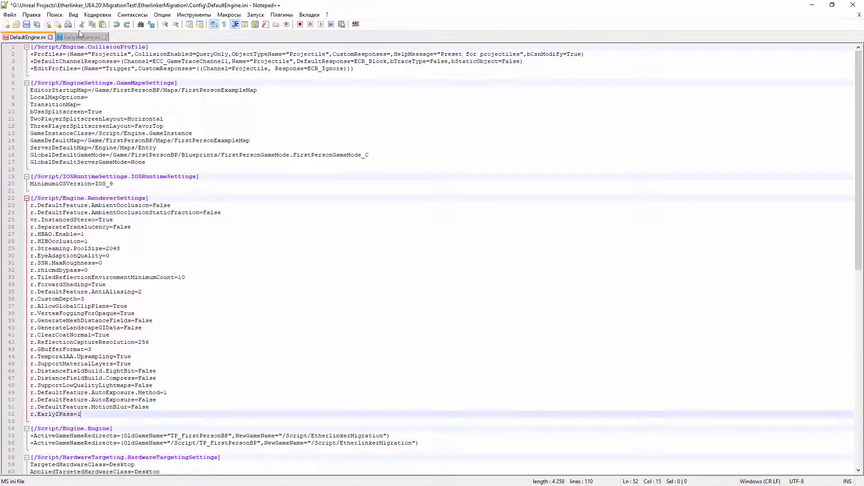
- Paste the EtherlinkerSettings section below the renderer settings and close the migration config file
click(81, 37)
scroll(211, 233, down, 4)
scroll(211, 237, down, 5)
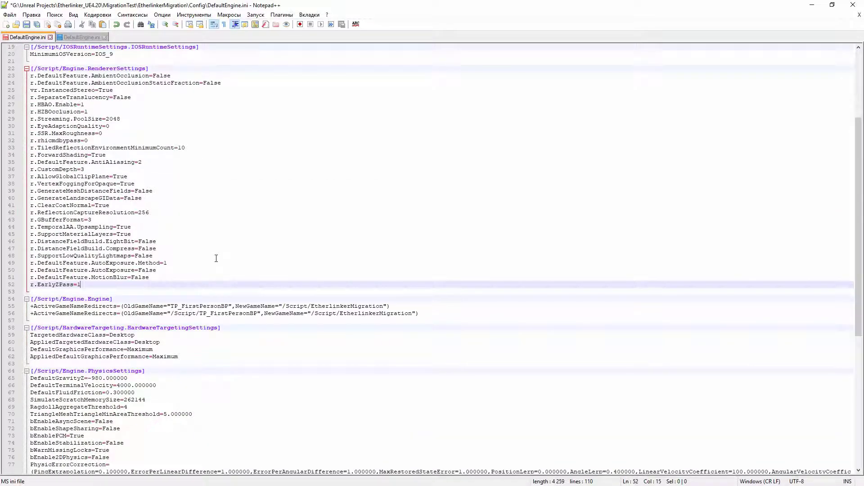
key(Return)
key(Return)
text([/Script/Etherlinker.EtherlinkerSettings] ContractsDirectory=D:\[Work]\Contracts IntegrationServerURL="https://localhost:8451" RunIntegrationServerSilently=False InfuraURL="https://rinkeby.infura.io/" IntegrationServerSourceDirectory=G:\Unreal Projects\Etherlinker_UE4.20\Etherlinker\EtherlinkerServer\Stratum ContractsToCompileDirectory=G:\Unreal Projects\Etherlinker_UE4.20\ContractsToCompile)
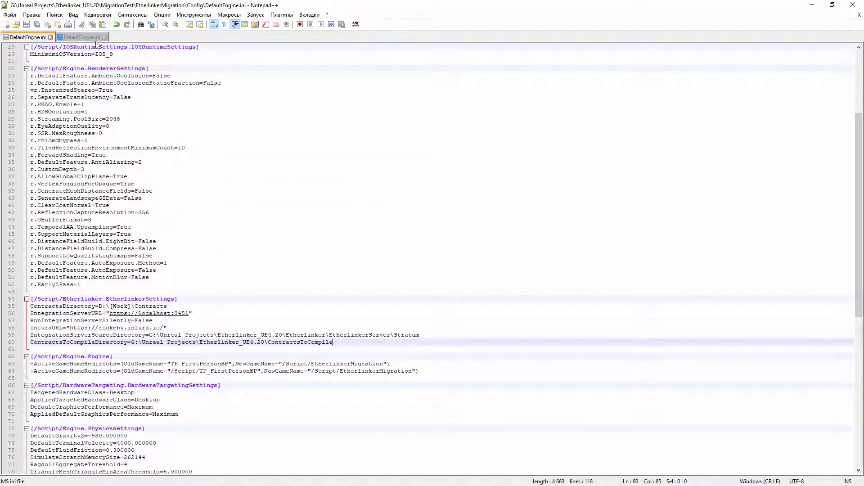
click(83, 37)
scroll(215, 191, down, 3)
scroll(214, 191, down, 4)
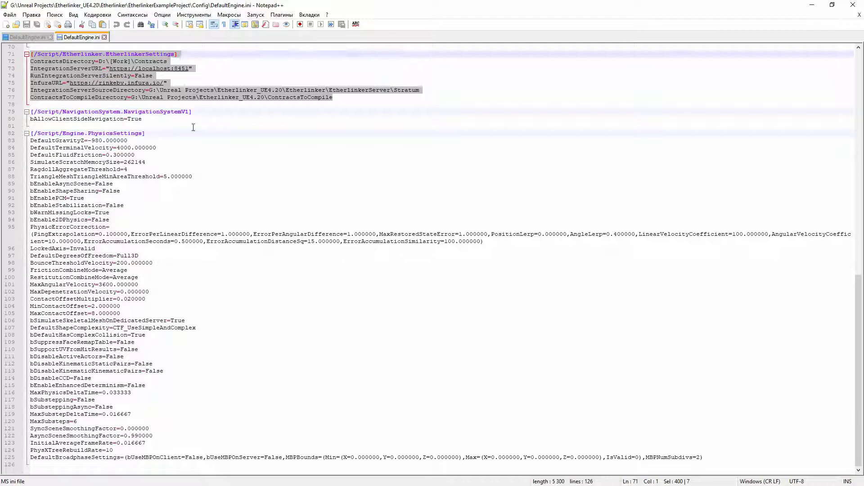
click(27, 38)
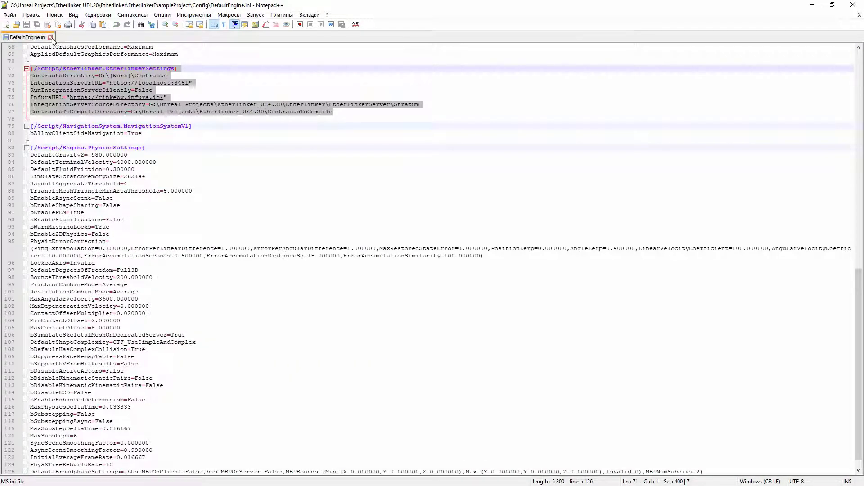
- Close Notepad++ and copy the EtherlinkerServer folder into MigrationTest
click(50, 38)
click(850, 4)
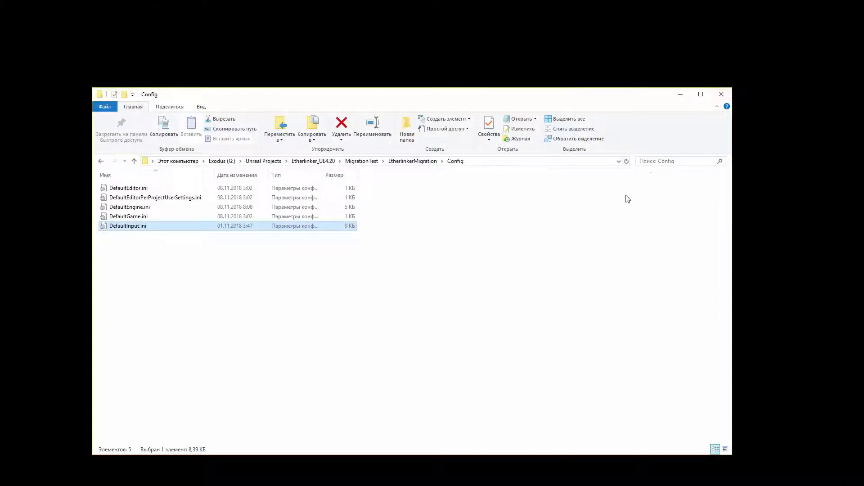
click(604, 220)
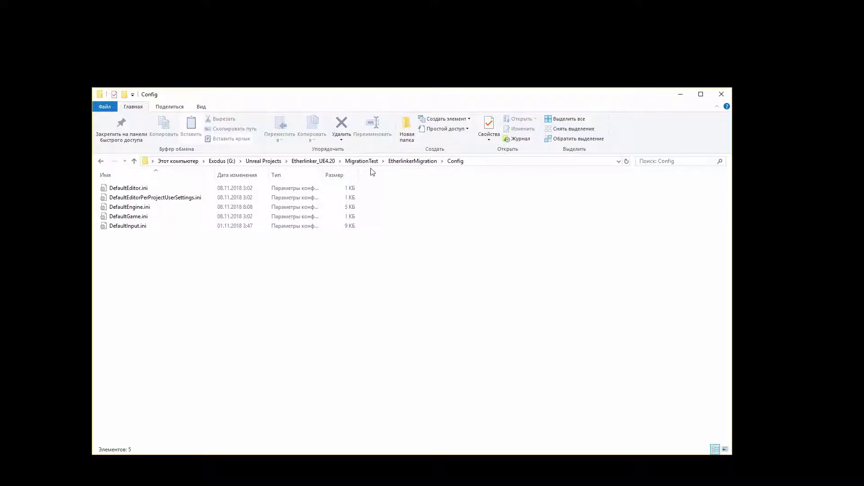
click(320, 162)
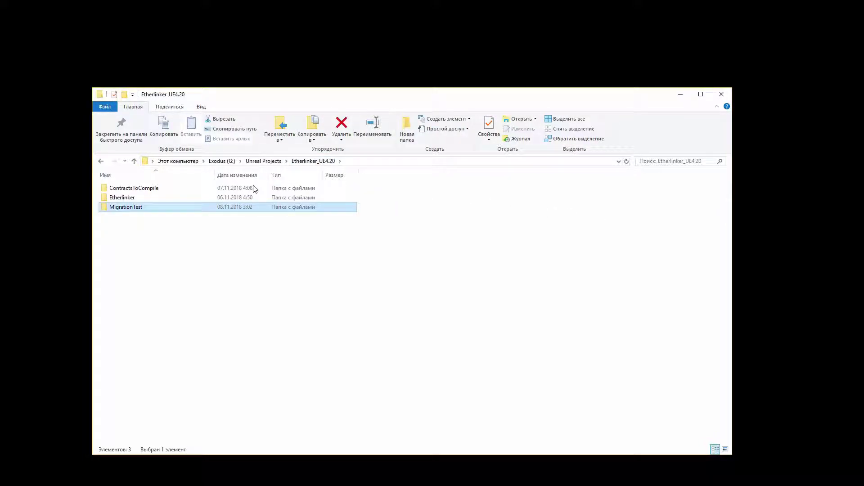
double_click(167, 198)
click(150, 197)
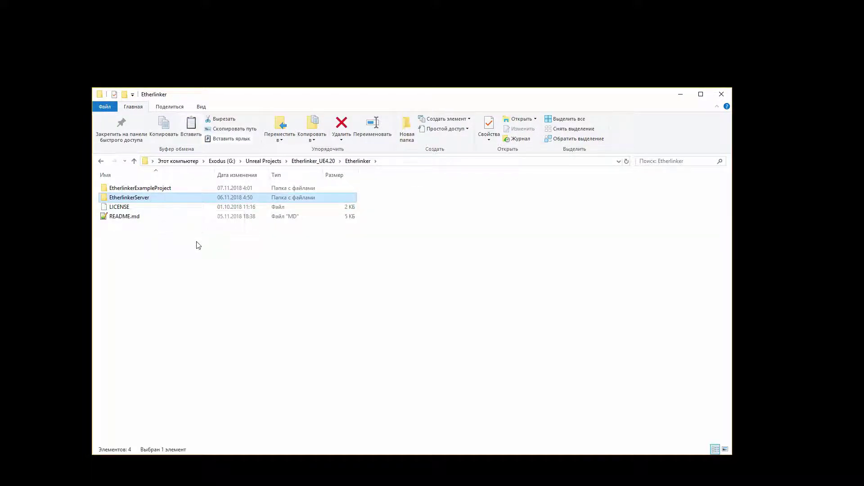
click(314, 161)
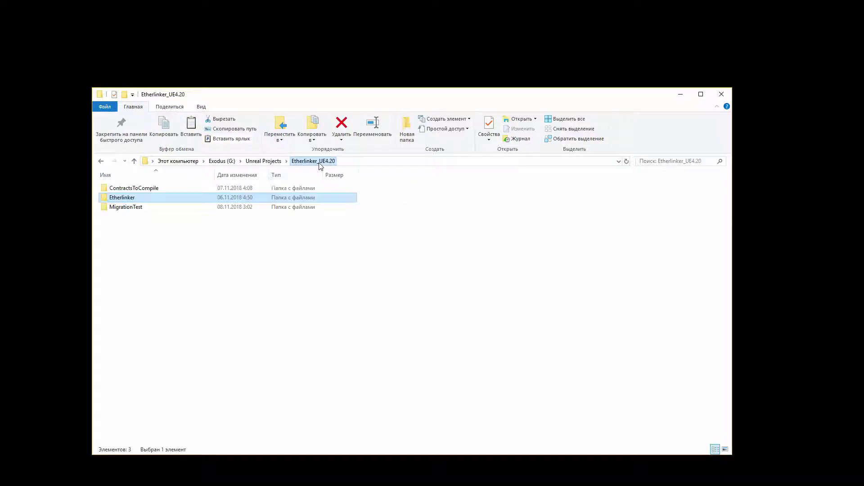
double_click(200, 210)
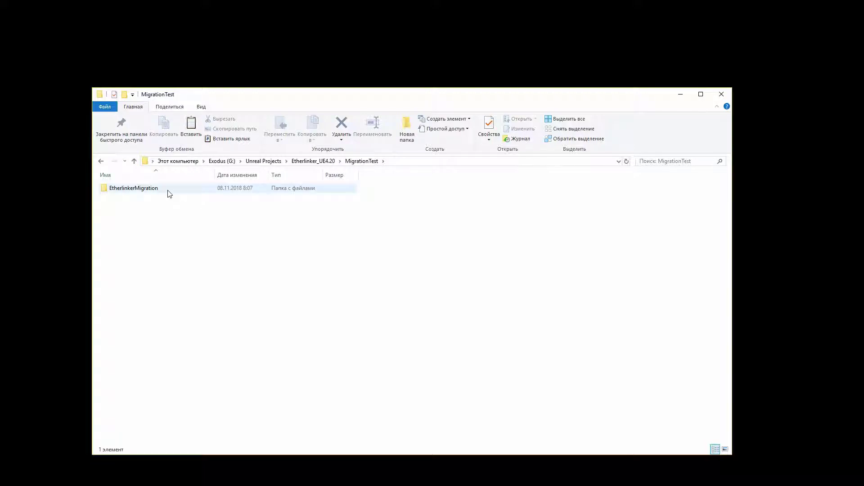
key(ctrl+v)
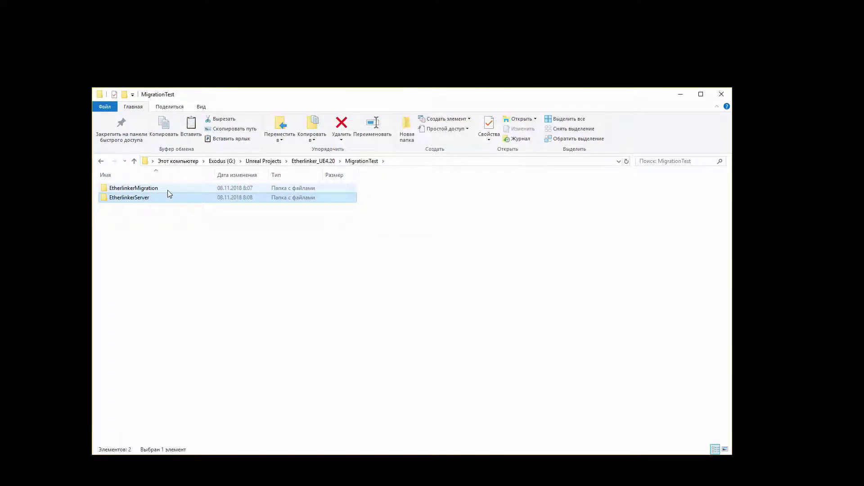
- Select the IntegrationServer folder in EtherlinkerExampleProject's Content folder
double_click(168, 189)
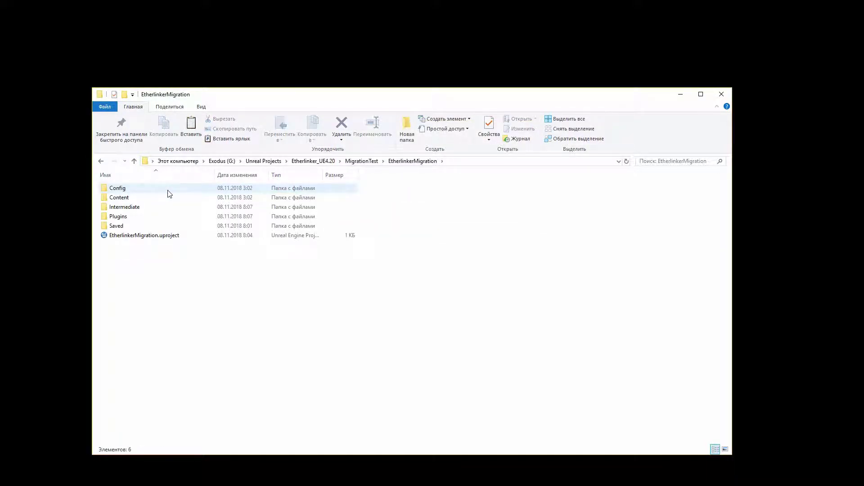
click(313, 161)
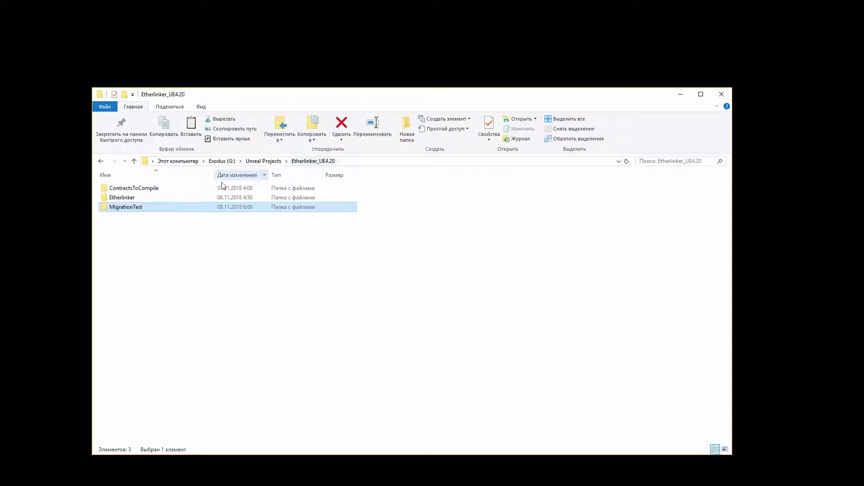
double_click(164, 197)
double_click(164, 189)
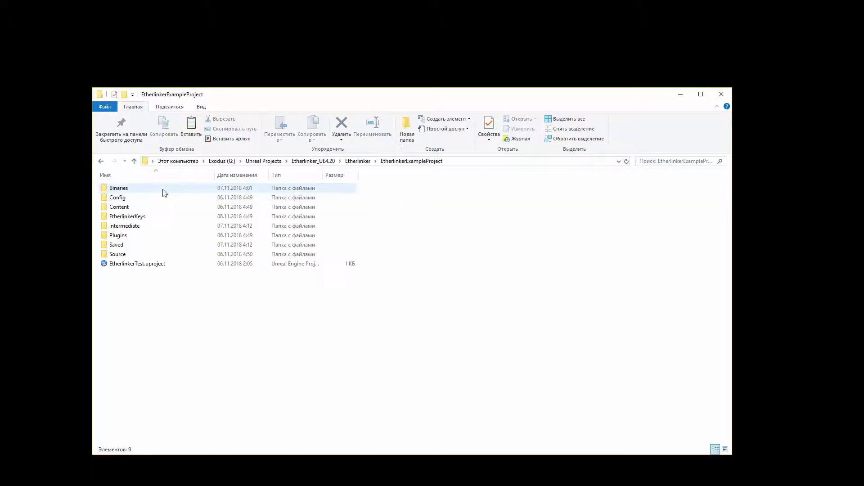
double_click(158, 208)
click(140, 217)
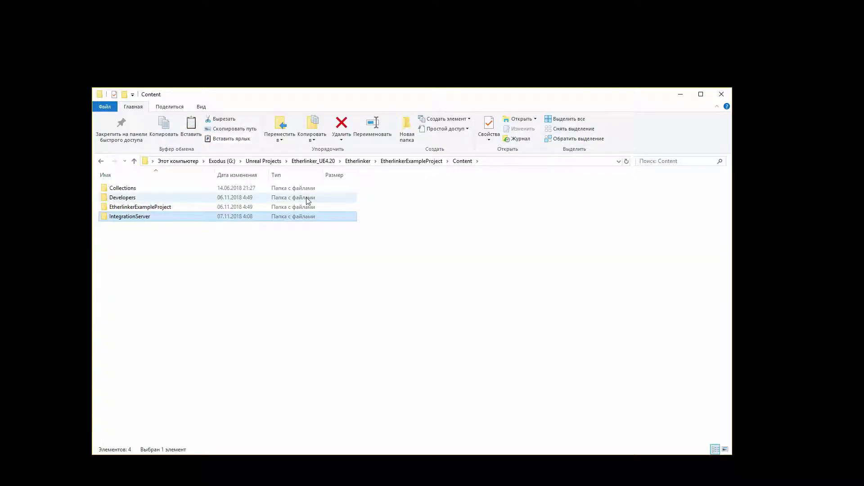
- Paste IntegrationServer into EtherlinkerMigration's Content folder
click(312, 161)
double_click(188, 208)
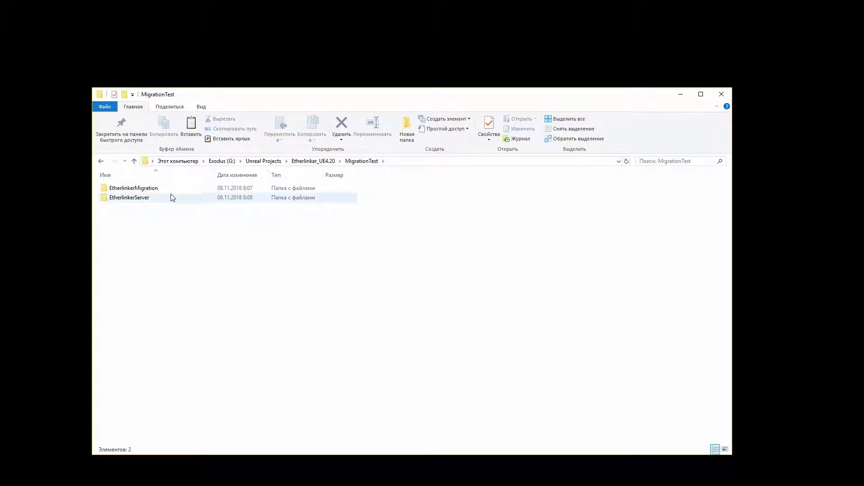
double_click(168, 191)
double_click(167, 199)
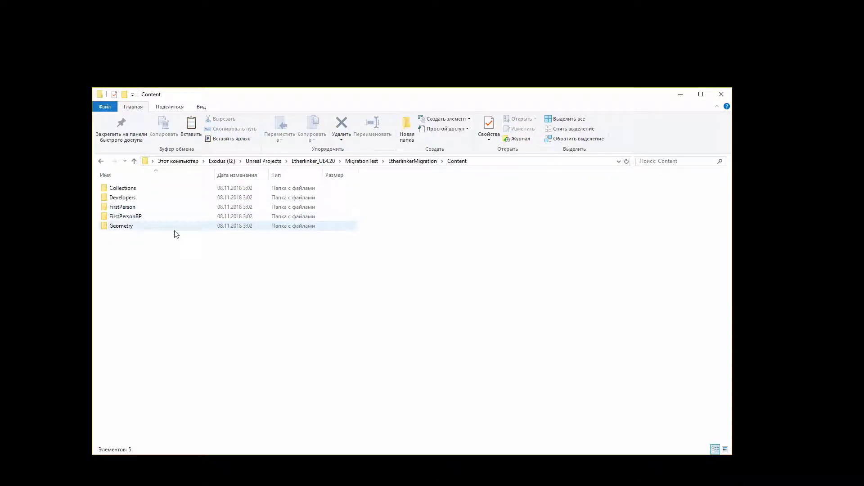
key(ctrl+v)
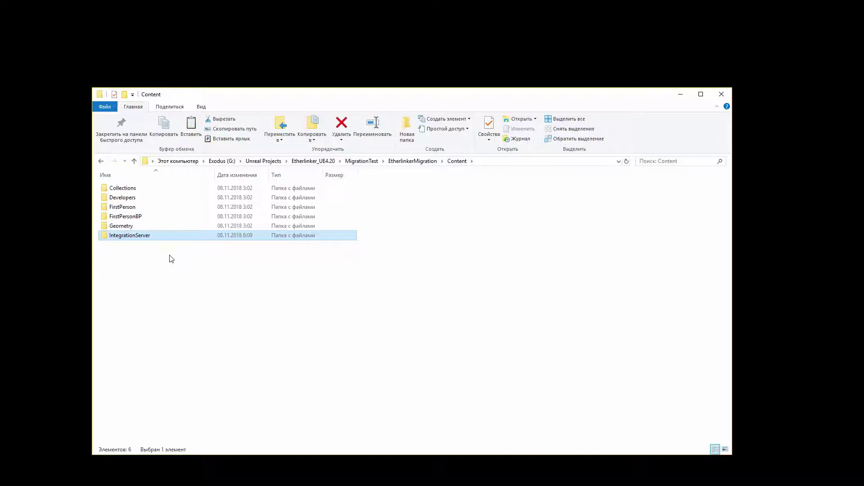
click(170, 259)
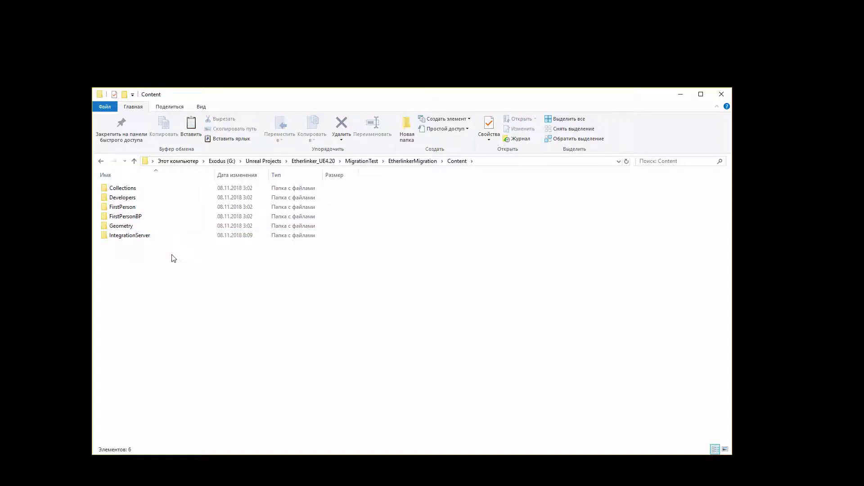
- Launch the EtherlinkerTest project from the EtherlinkerExampleProject folder
click(313, 162)
double_click(164, 198)
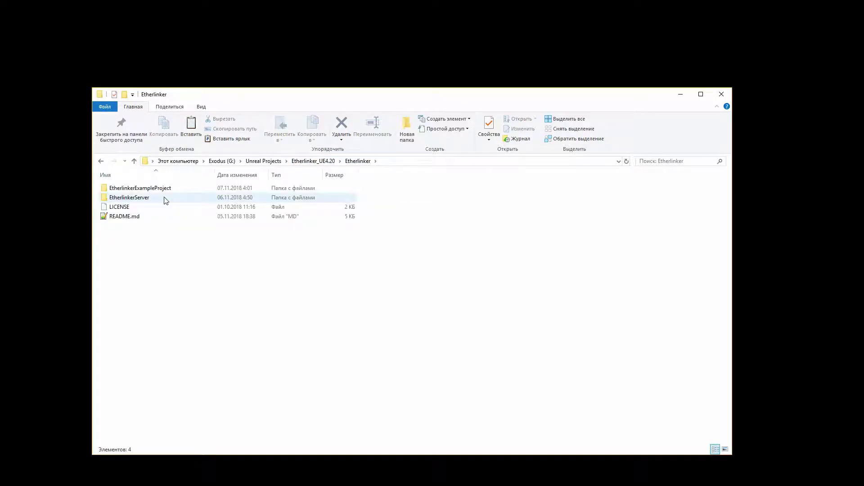
double_click(160, 189)
double_click(134, 264)
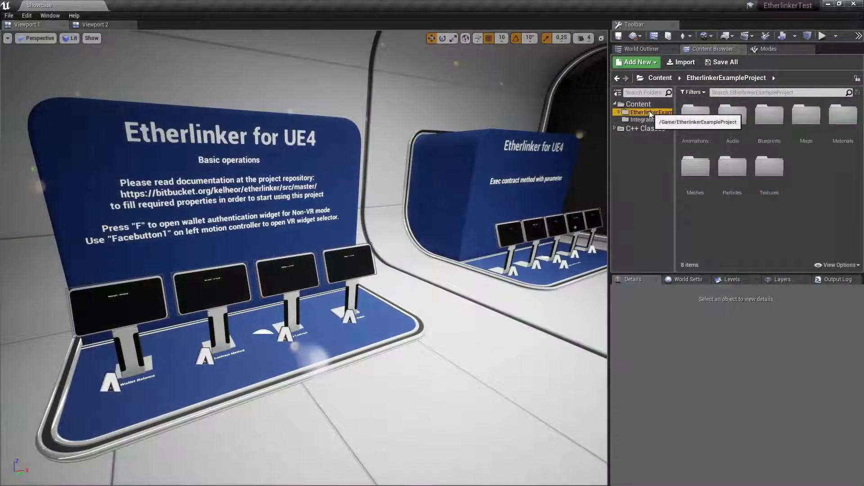
- Migrate EtherlinkerExampleProject content to MigrationTest/EtherlinkerMigration/Content and minimize the editor
right_click(649, 112)
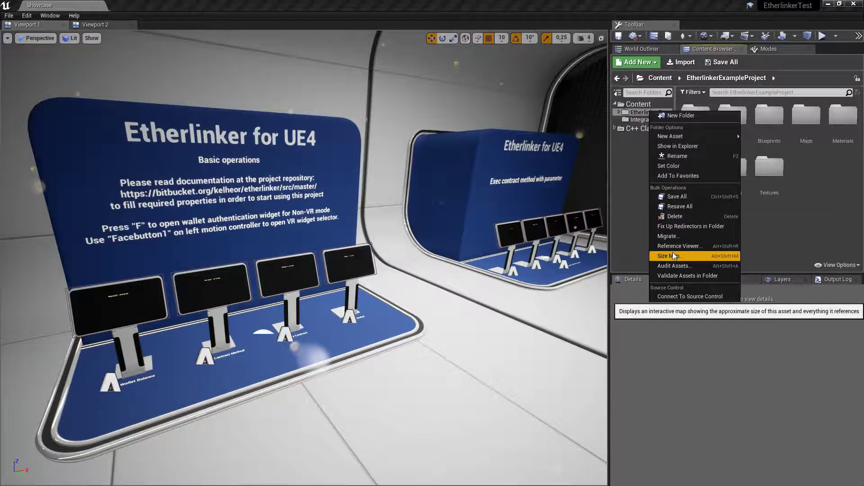
click(672, 236)
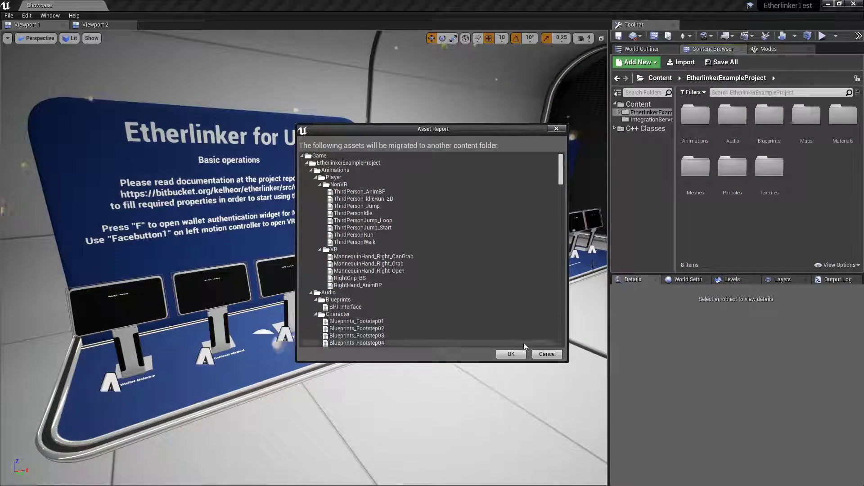
click(511, 352)
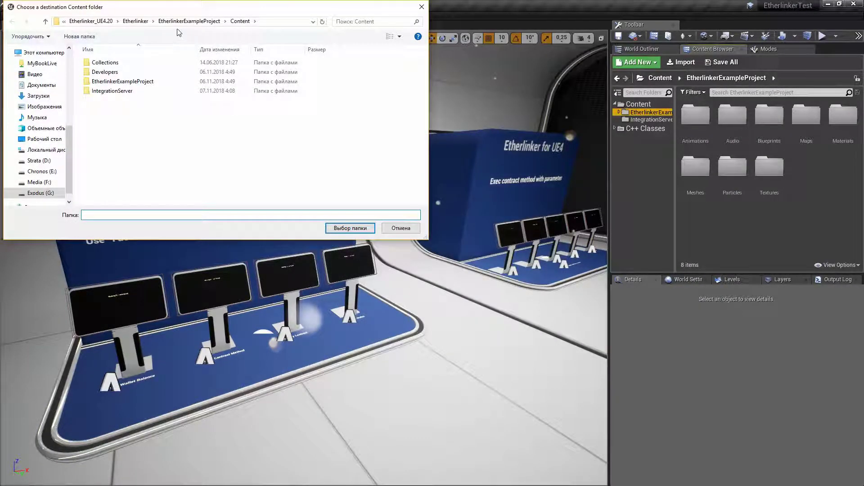
click(91, 21)
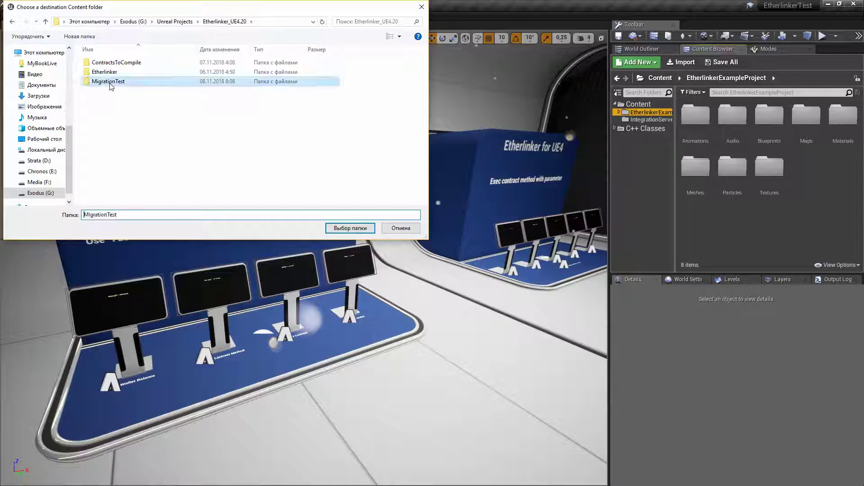
double_click(110, 81)
double_click(111, 62)
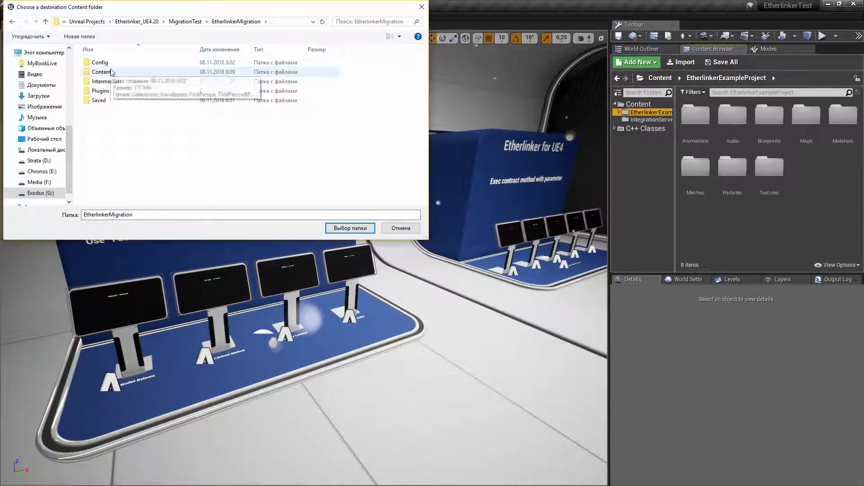
click(337, 230)
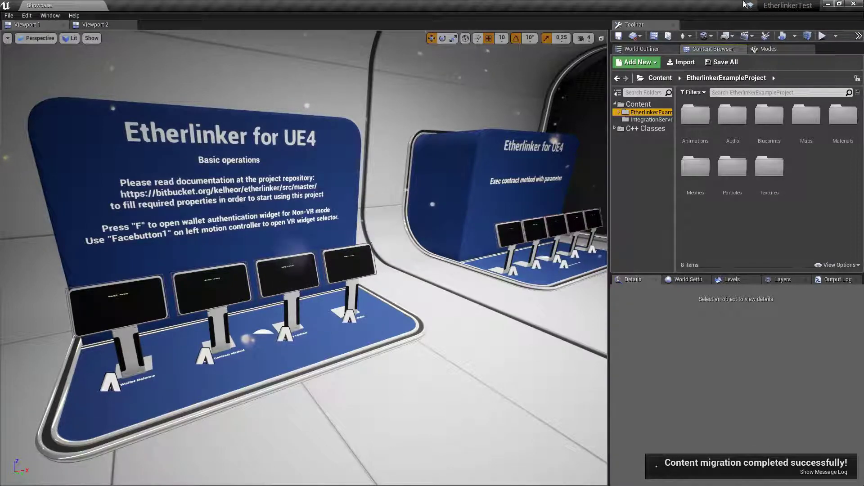
click(856, 5)
click(542, 224)
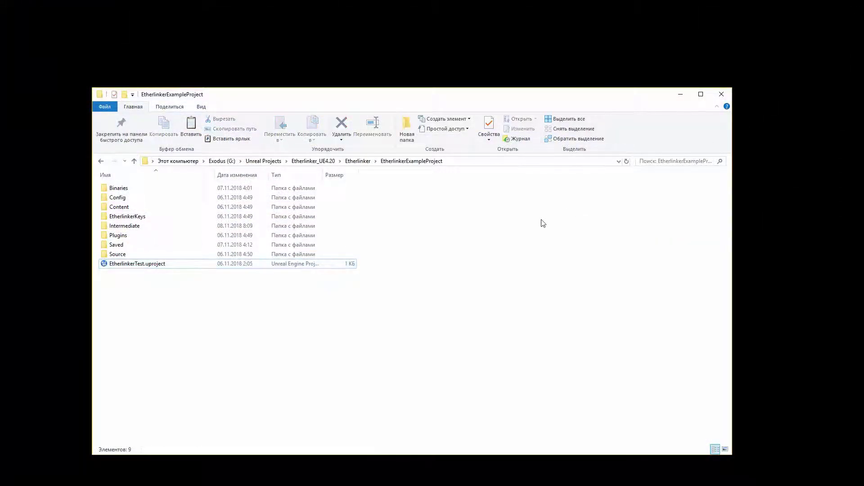
- Browse into MigrationTest > EtherlinkerMigration and select EtherlinkerMigration.uproject
click(306, 164)
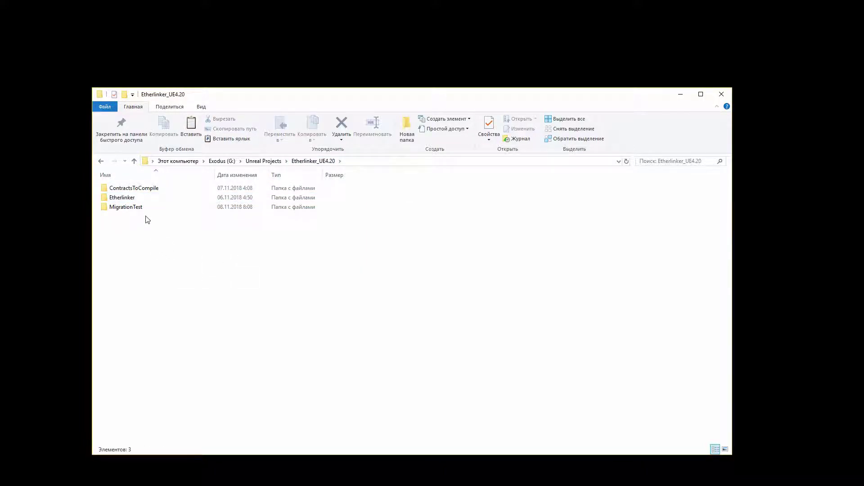
double_click(143, 207)
double_click(145, 189)
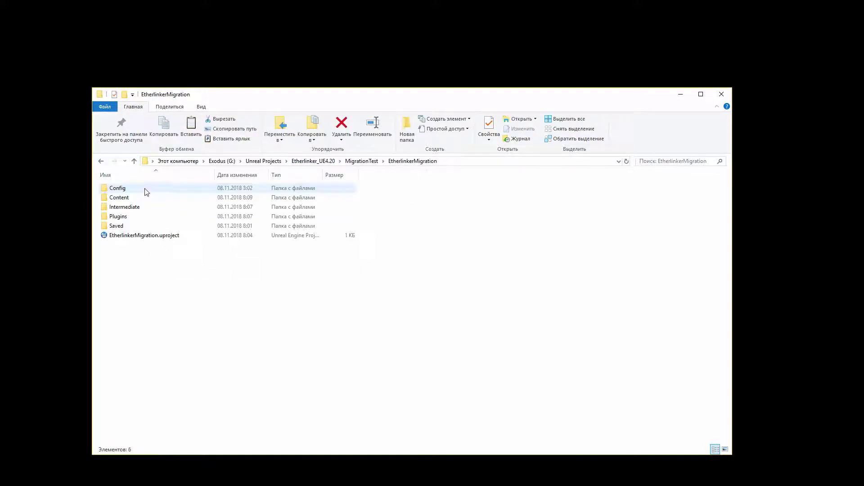
click(136, 237)
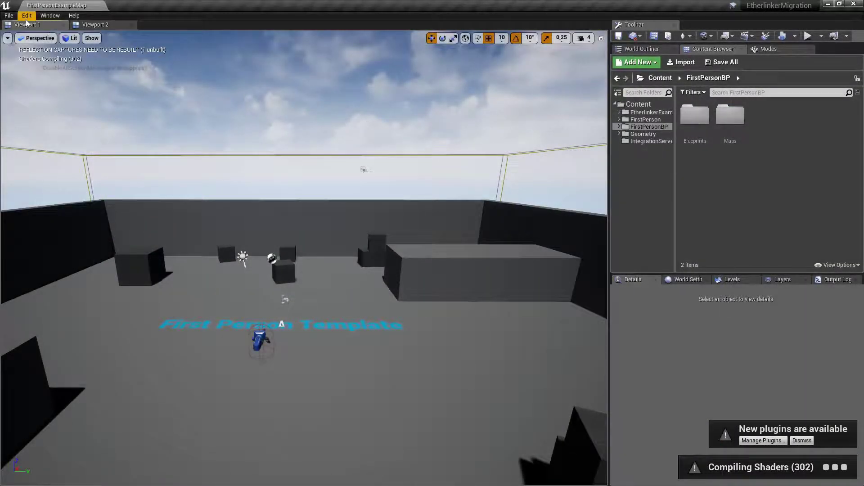
- Review Etherlinker's Infura URL and contract and server directory paths, then return to FirstPersonExampleMap
click(27, 15)
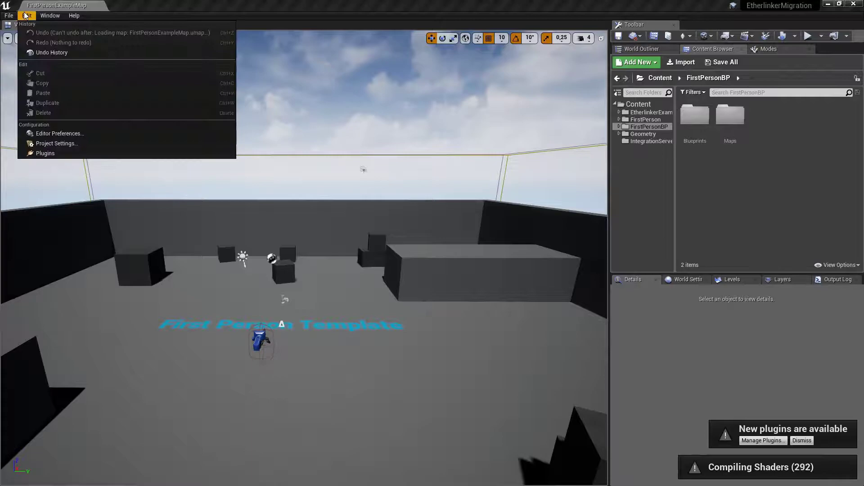
click(41, 144)
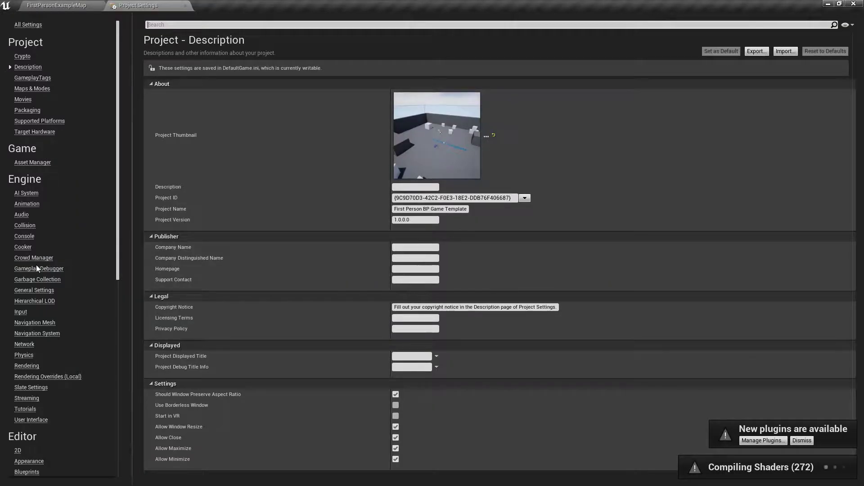
scroll(36, 265, down, 5)
scroll(37, 267, down, 5)
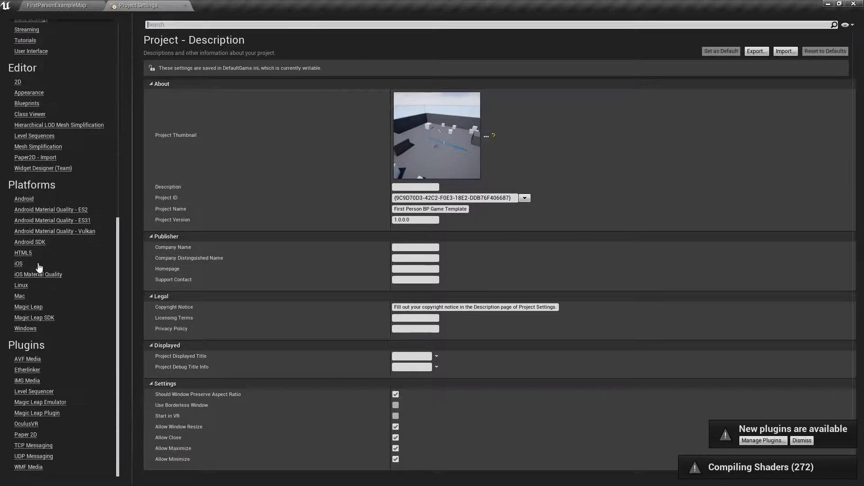
click(29, 372)
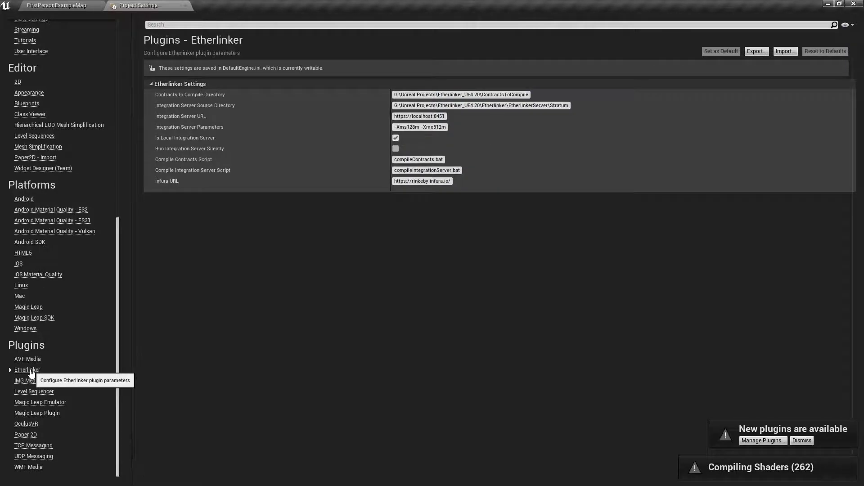
click(422, 182)
click(449, 95)
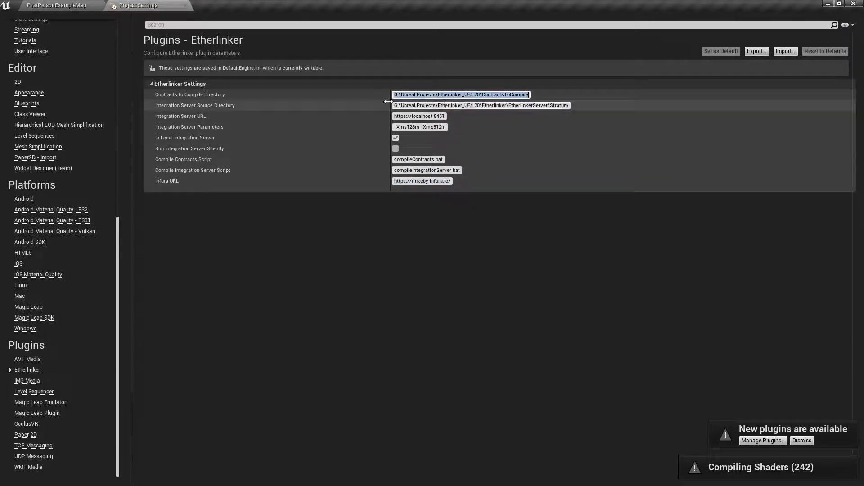
click(450, 105)
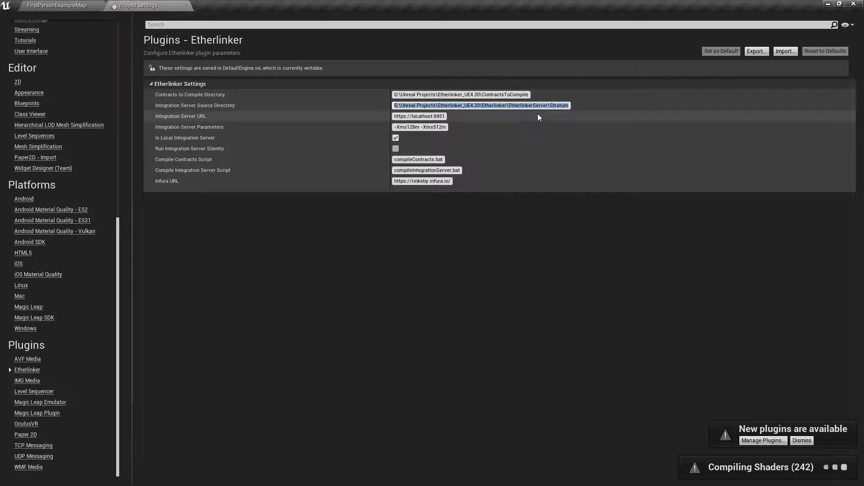
click(85, 5)
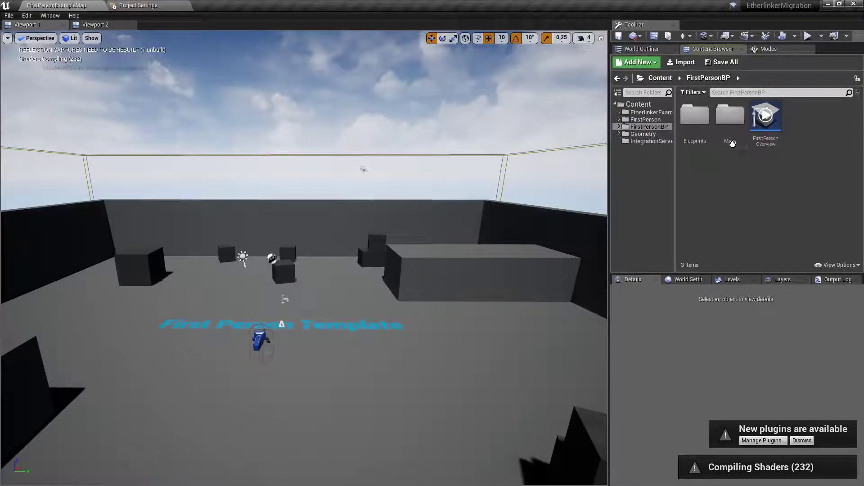
- Load the Showcase map from EtherlinkerExampleProject > Maps in the Content Browser
click(647, 118)
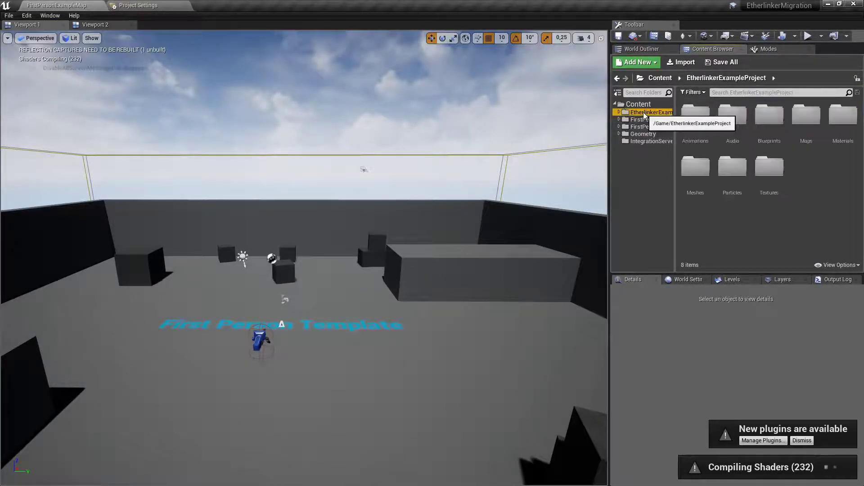
double_click(832, 120)
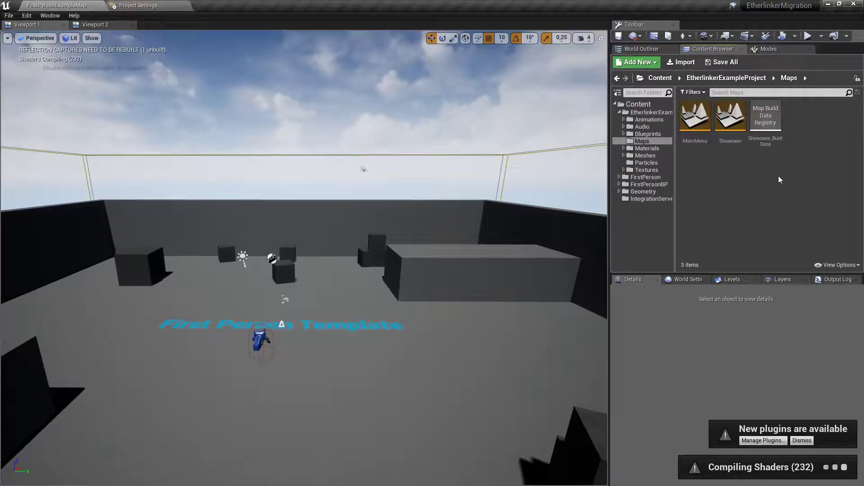
double_click(736, 138)
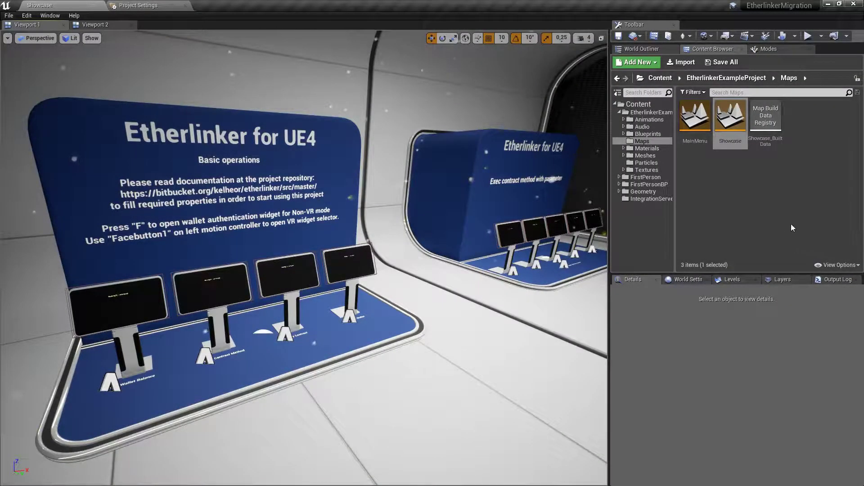
- Start the integration server from the Etherlinker toolbar menu and move the java.exe console aside
click(726, 163)
click(687, 36)
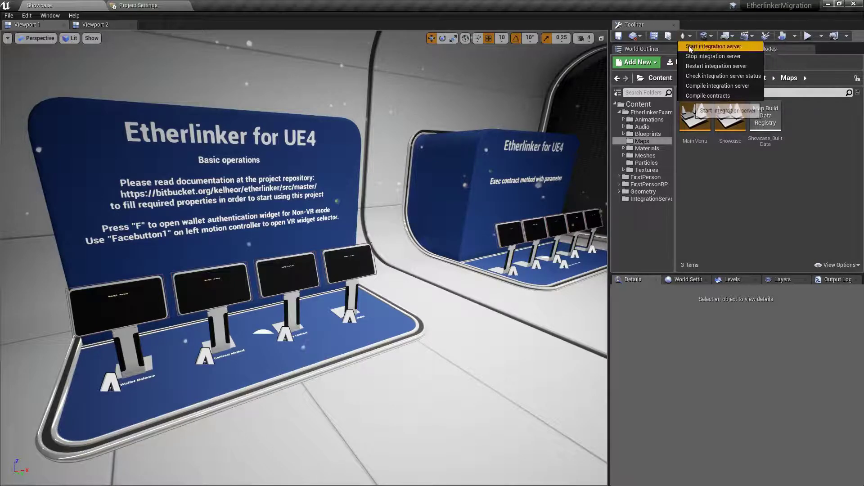
click(690, 47)
click(460, 268)
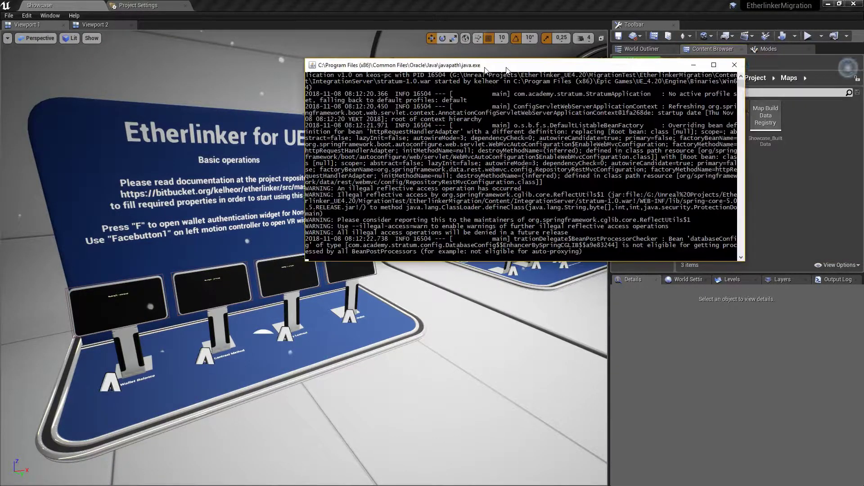
drag(504, 66, 463, 68)
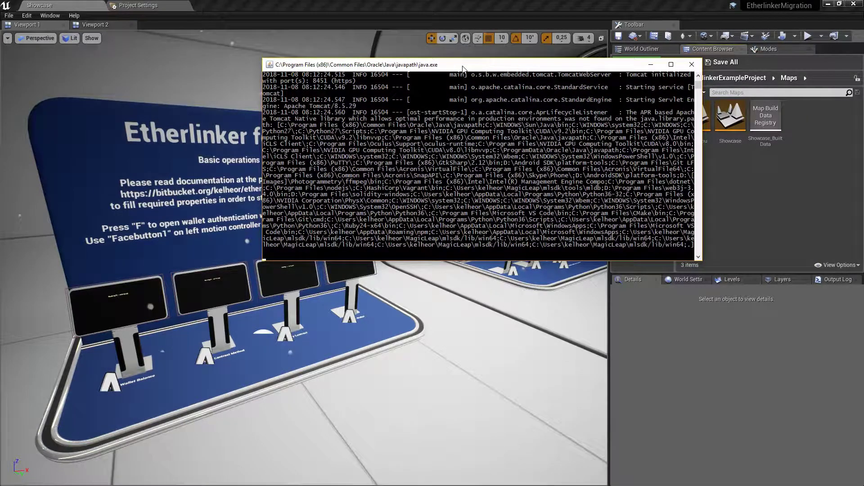
drag(463, 69, 863, 89)
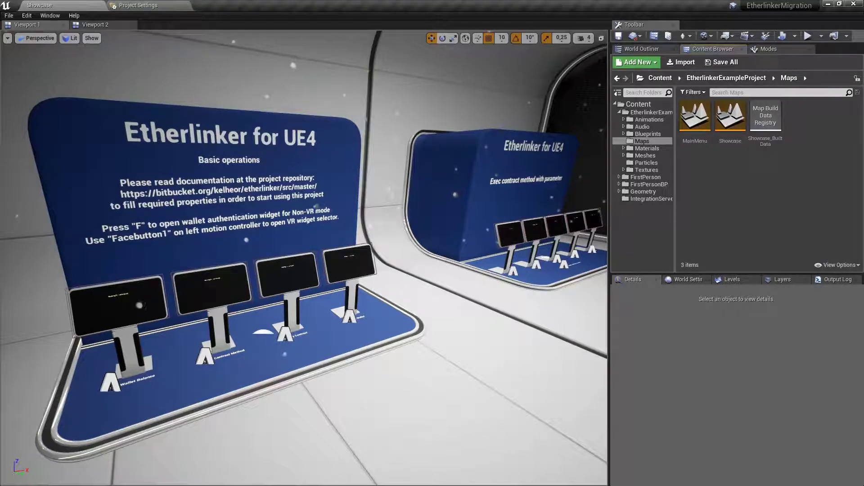
- Play Showcase, load a remote wallet from the F-key widget, then resume and walk forward
click(809, 35)
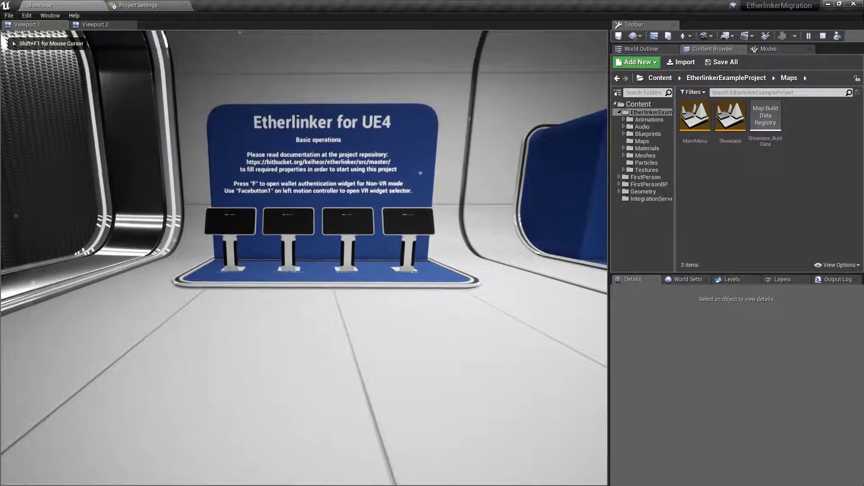
key(f)
click(339, 402)
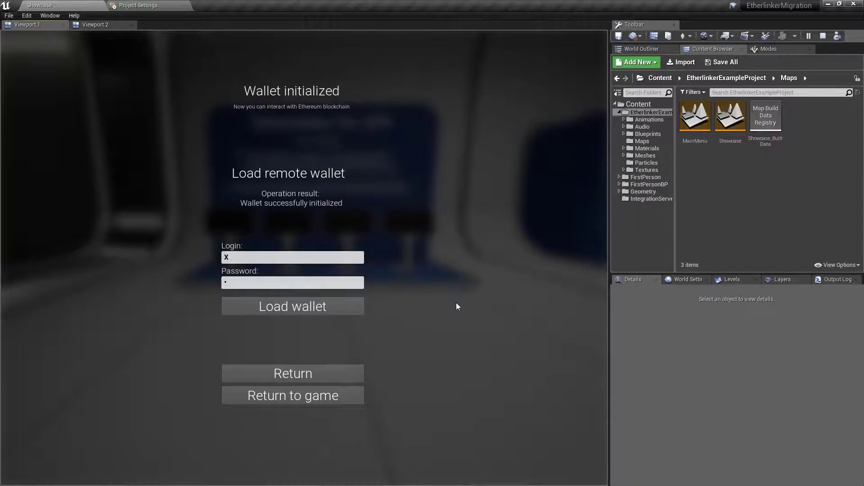
click(359, 389)
key(w)
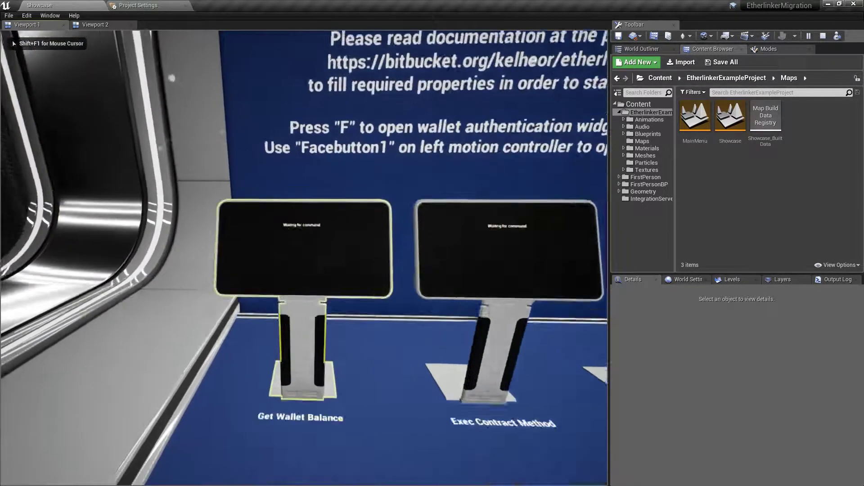